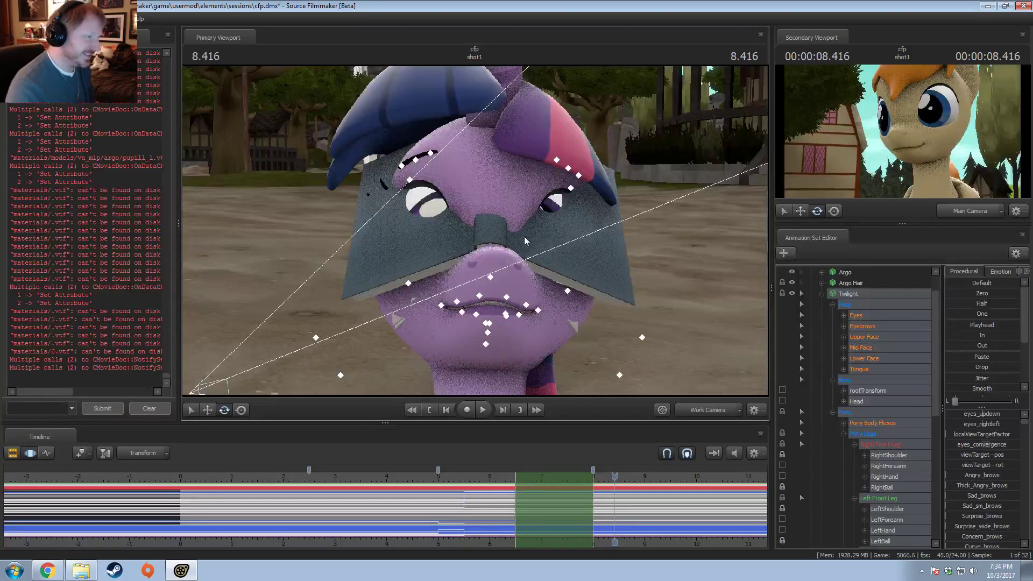
{"action": "left_click_drag", "start_coordinate": [551, 216], "coordinate": [495, 267]}
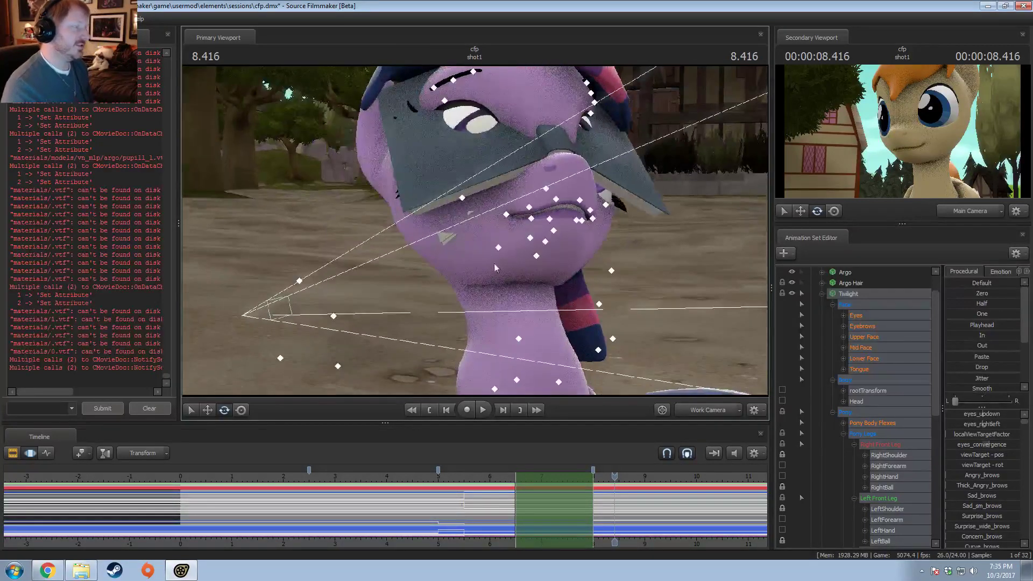
{"action": "left_click_drag", "start_coordinate": [626, 283], "coordinate": [651, 269]}
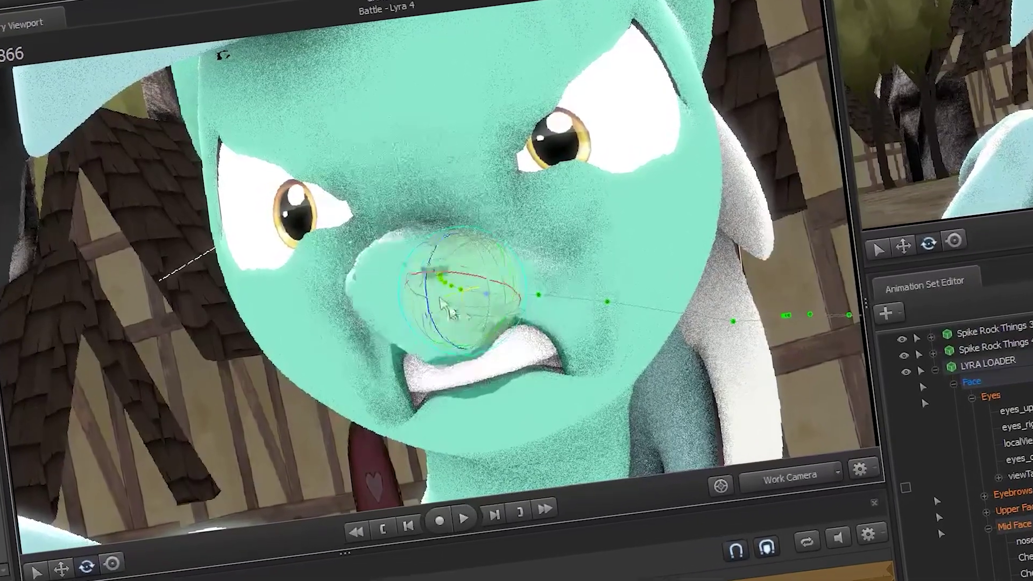
Step: Rotate the nose control on Lyra's face in the Battle - Lyra 4 shot
{"action": "left_click_drag", "start_coordinate": [443, 302], "coordinate": [474, 340]}
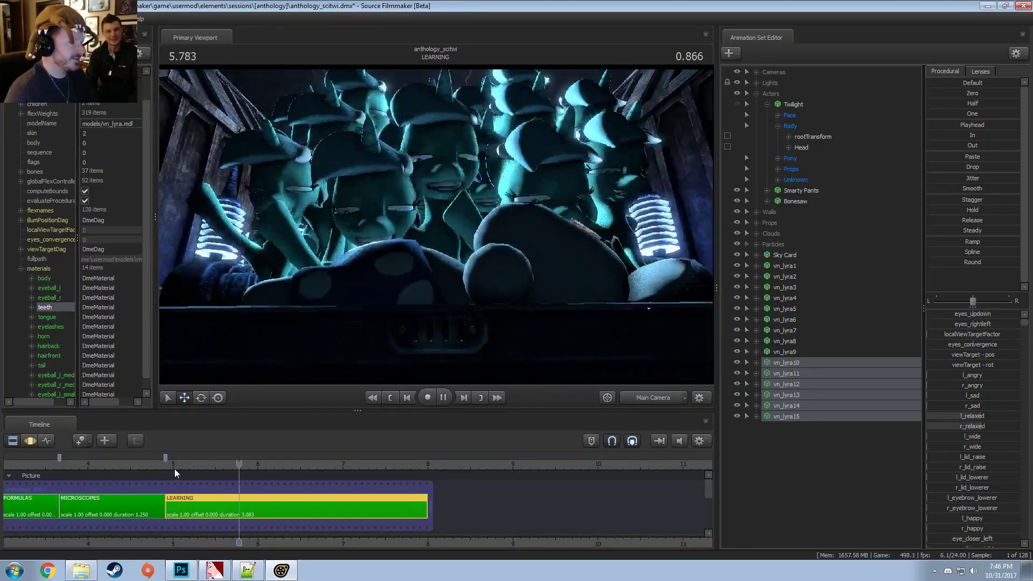
Step: Stop playback of the LEARNING shot and toggle the viewport's Enable Lighting option
{"action": "key", "text": "space"}
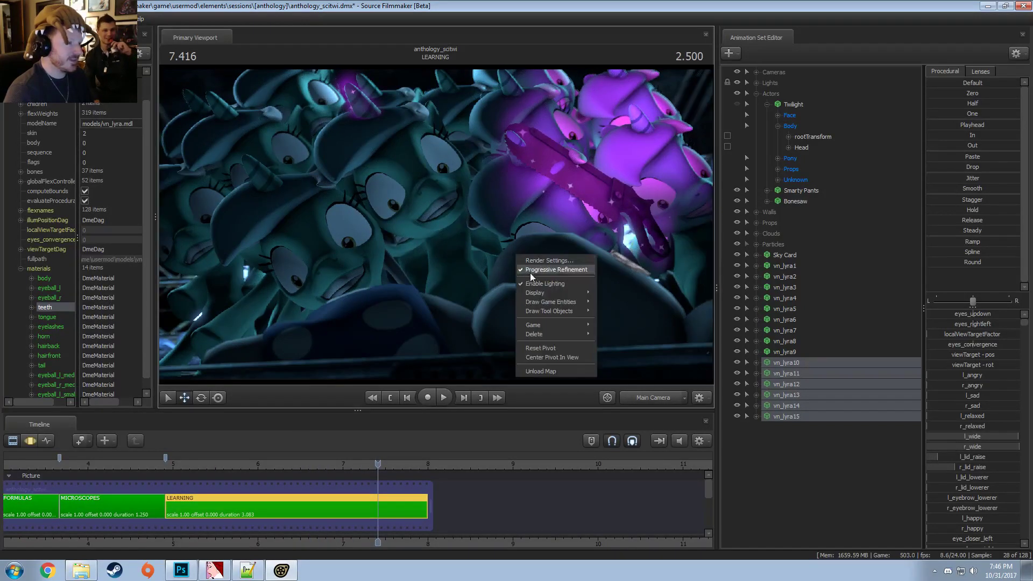
{"action": "left_click", "coordinate": [531, 284]}
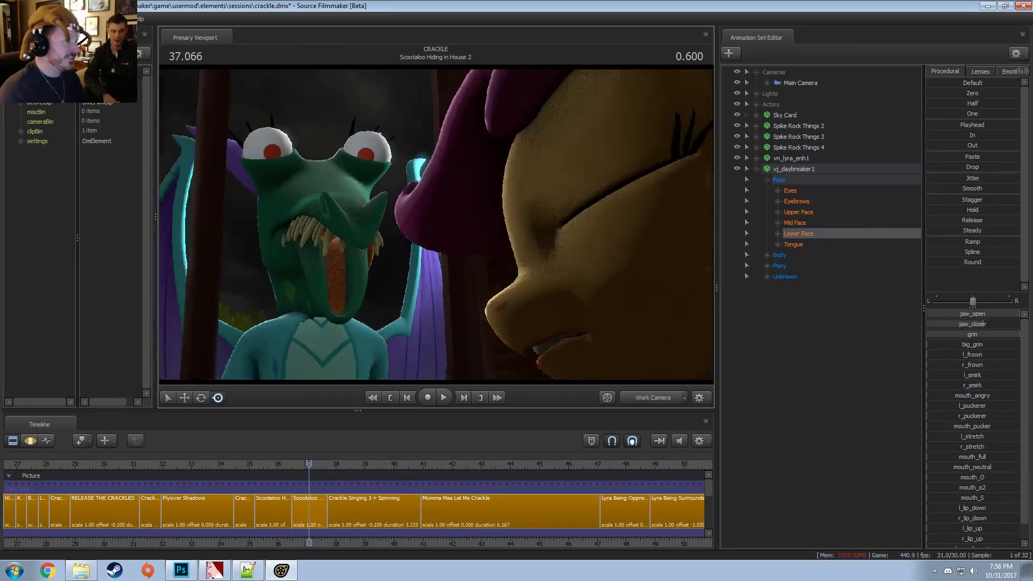
Step: Try to blend Lyra's Jaw_open, Mouth_O and Wide_eyes controls toward the One preset
{"action": "key", "text": "w"}
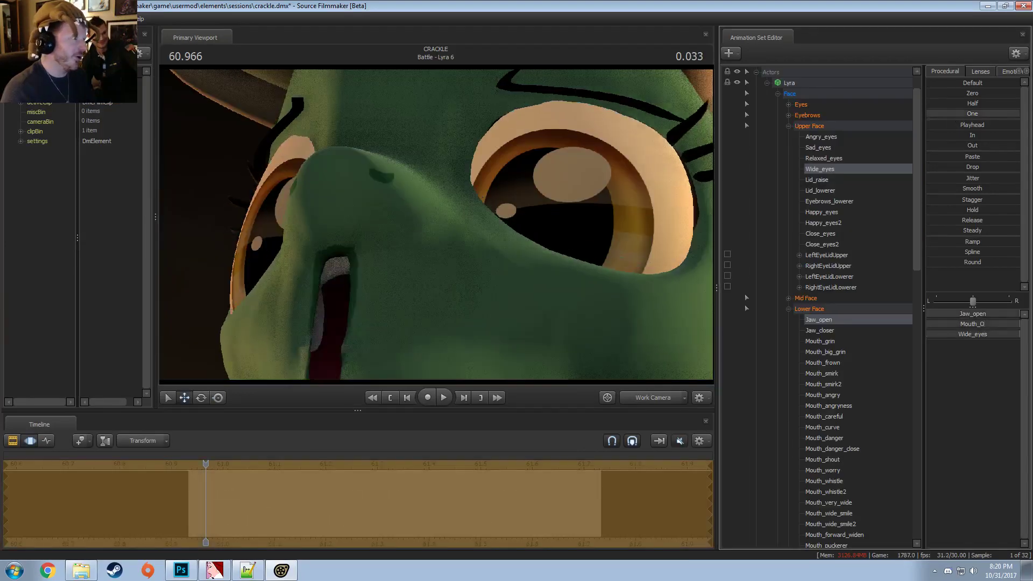
{"action": "key", "text": "s"}
{"action": "left_click_drag", "start_coordinate": [513, 225], "coordinate": [512, 248]}
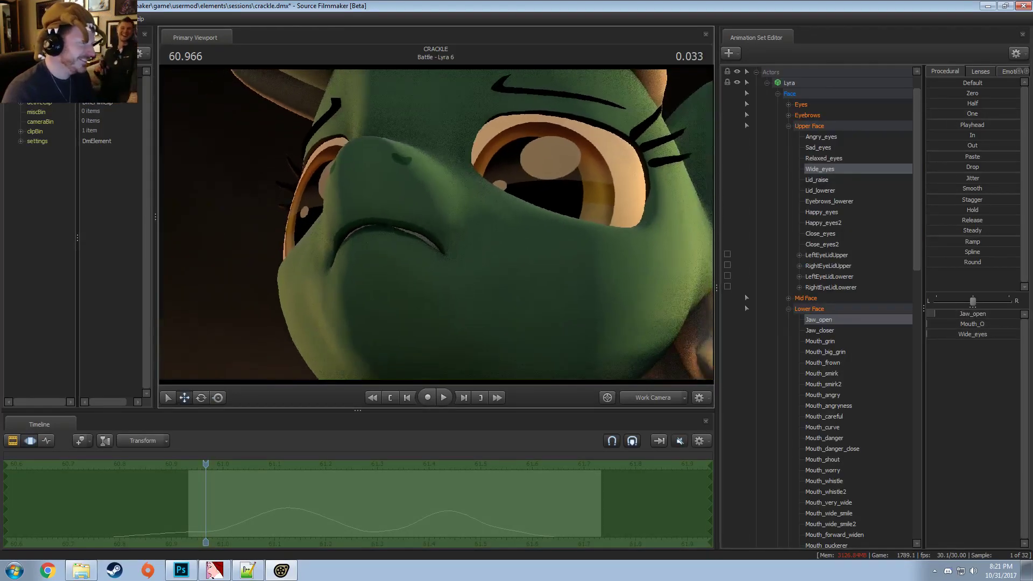
{"action": "mouse_move", "coordinate": [944, 115]}
{"action": "left_mouse_down"}
{"action": "mouse_move", "coordinate": [1017, 115]}
{"action": "mouse_move", "coordinate": [960, 117]}
{"action": "left_mouse_up"}
{"action": "key", "text": "ctrl+z"}
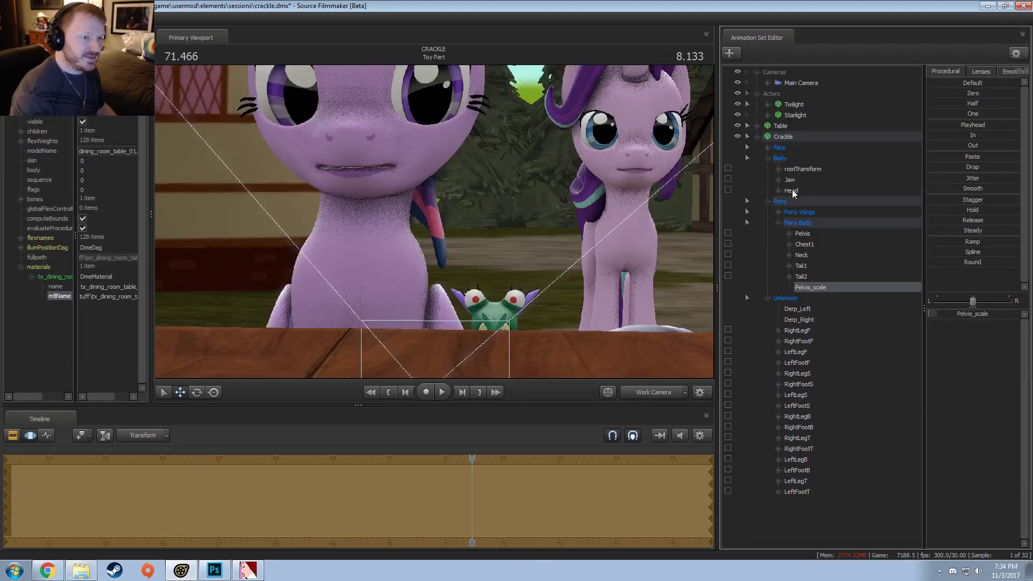
Step: Select Crackle's Head bone in the Toy Part shot and rotate it upward
{"action": "left_click", "coordinate": [791, 191]}
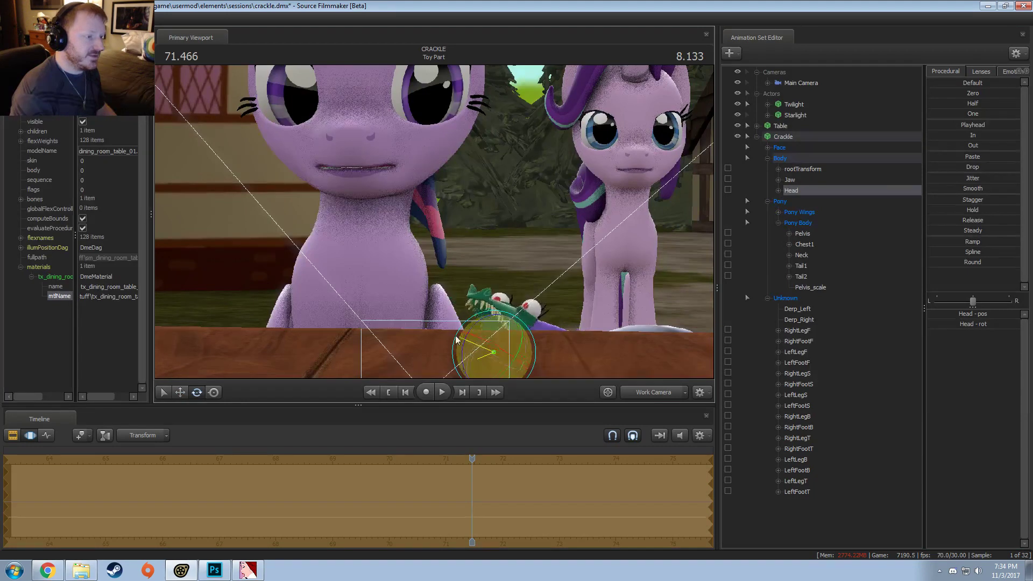
{"action": "left_click", "coordinate": [469, 348]}
{"action": "mouse_move", "coordinate": [456, 339]}
{"action": "left_mouse_down"}
{"action": "mouse_move", "coordinate": [456, 350]}
{"action": "mouse_move", "coordinate": [450, 204]}
{"action": "left_mouse_up"}
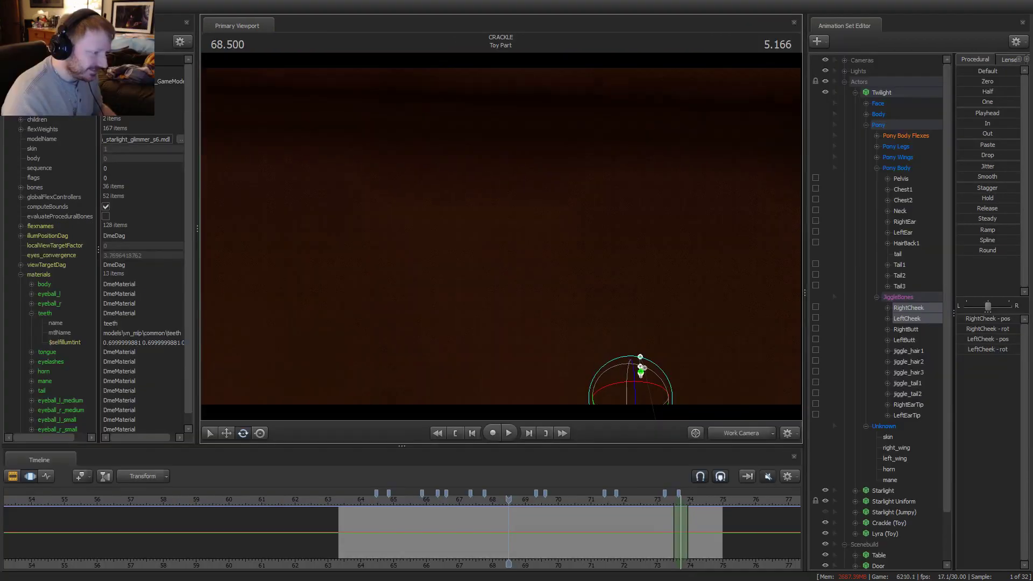
{"action": "key", "text": "z"}
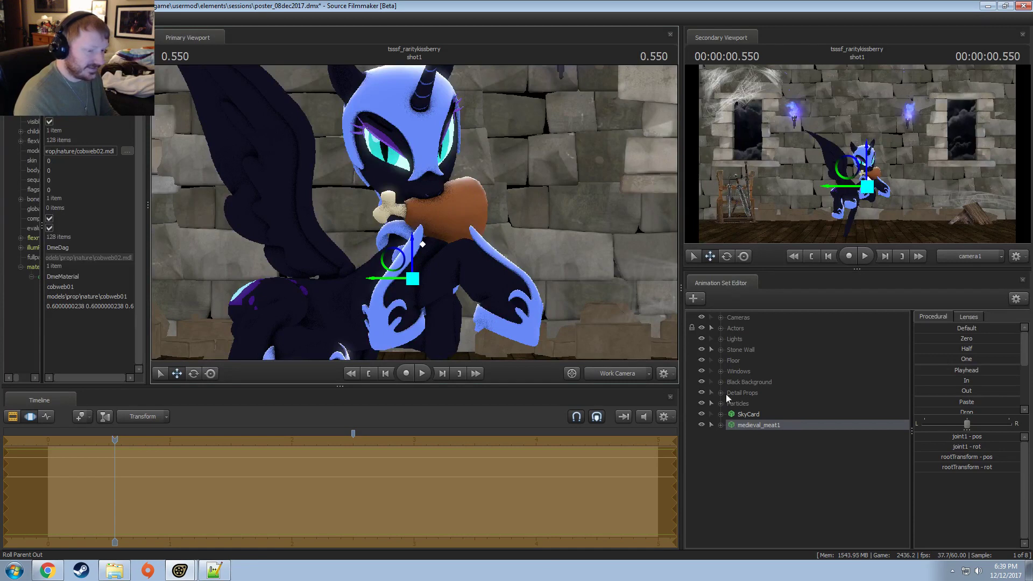
Step: Select Nightmare Moon's Head bone under her Body group and rotate the head slightly
{"action": "left_click", "coordinate": [732, 339]}
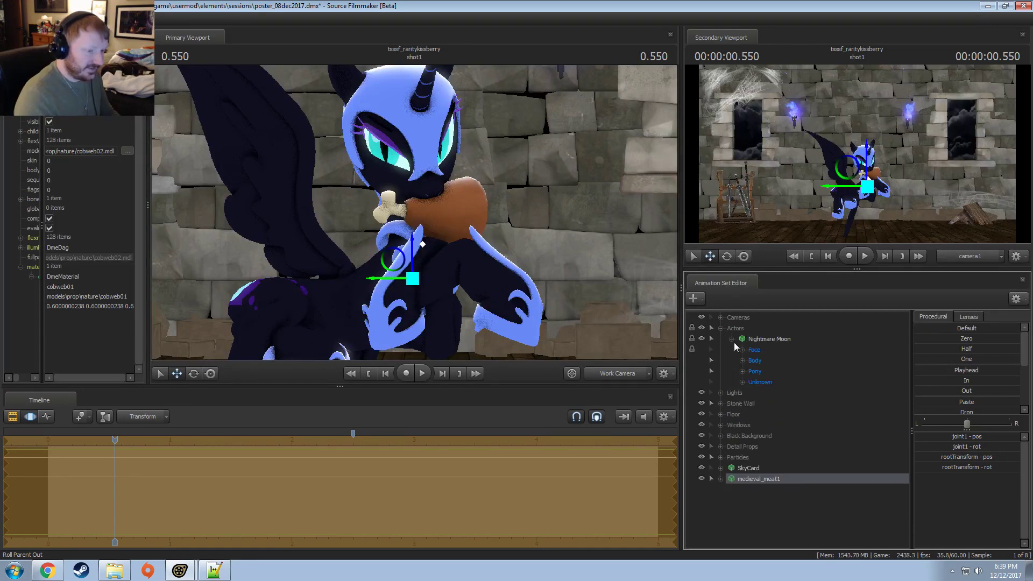
{"action": "left_click", "coordinate": [742, 361]}
{"action": "left_click", "coordinate": [745, 381]}
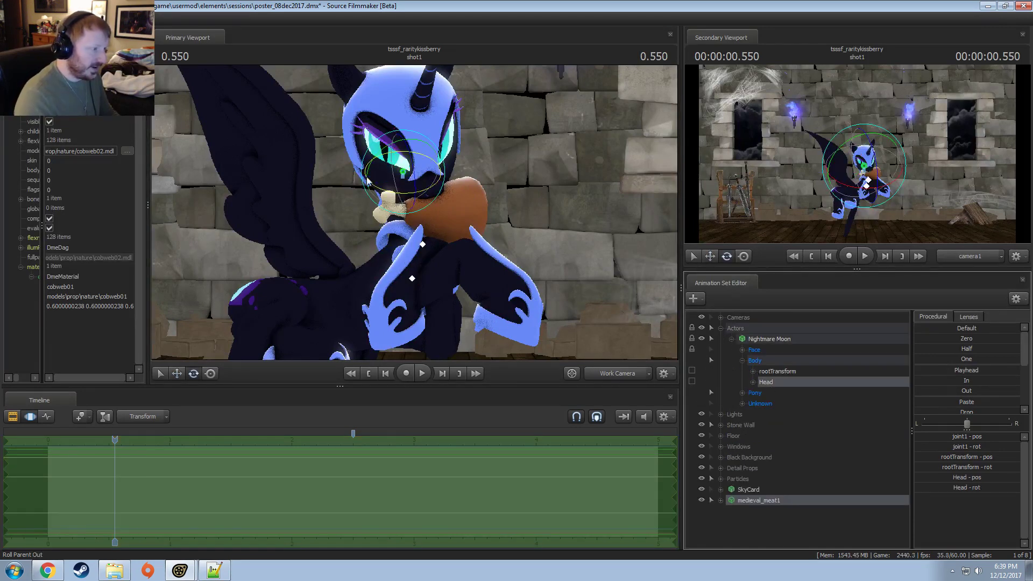
{"action": "mouse_move", "coordinate": [431, 167]}
{"action": "left_mouse_down"}
{"action": "mouse_move", "coordinate": [407, 187]}
{"action": "mouse_move", "coordinate": [439, 164]}
{"action": "left_mouse_up"}
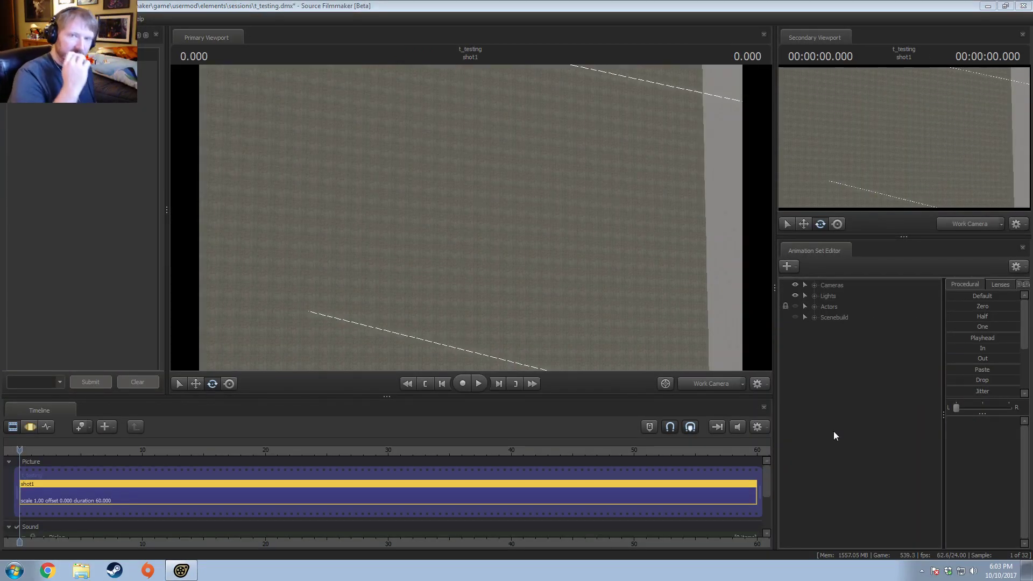
Step: Make the Actors group visible in the t_testing session
{"action": "left_click", "coordinate": [796, 306]}
{"action": "mouse_move", "coordinate": [518, 323]}
{"action": "left_mouse_down"}
{"action": "mouse_move", "coordinate": [705, 331]}
{"action": "mouse_move", "coordinate": [519, 322]}
{"action": "left_mouse_up"}
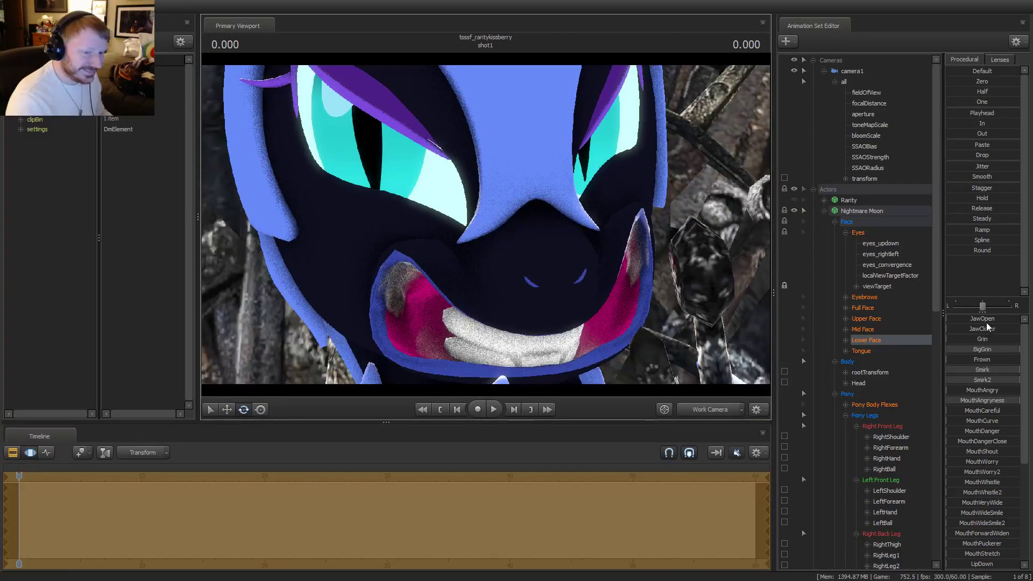
Step: Adjust Nightmare Moon's JawOpen control and blend the selected upper and lower face controls with the Drop preset
{"action": "mouse_move", "coordinate": [989, 327]}
{"action": "left_mouse_down"}
{"action": "mouse_move", "coordinate": [995, 319]}
{"action": "mouse_move", "coordinate": [984, 319]}
{"action": "left_mouse_up"}
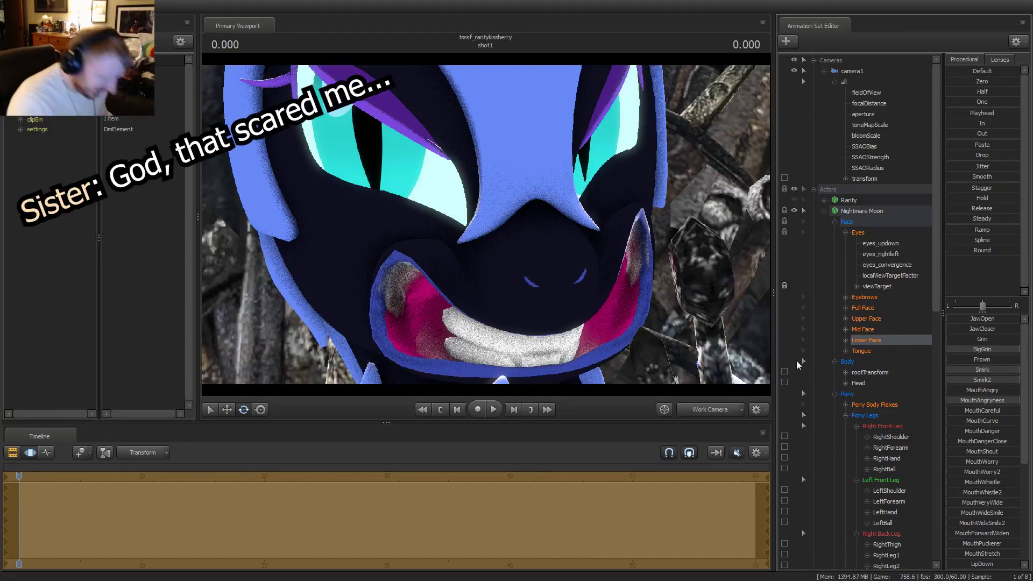
{"action": "key", "text": "s"}
{"action": "left_click_drag", "start_coordinate": [668, 323], "coordinate": [646, 317]}
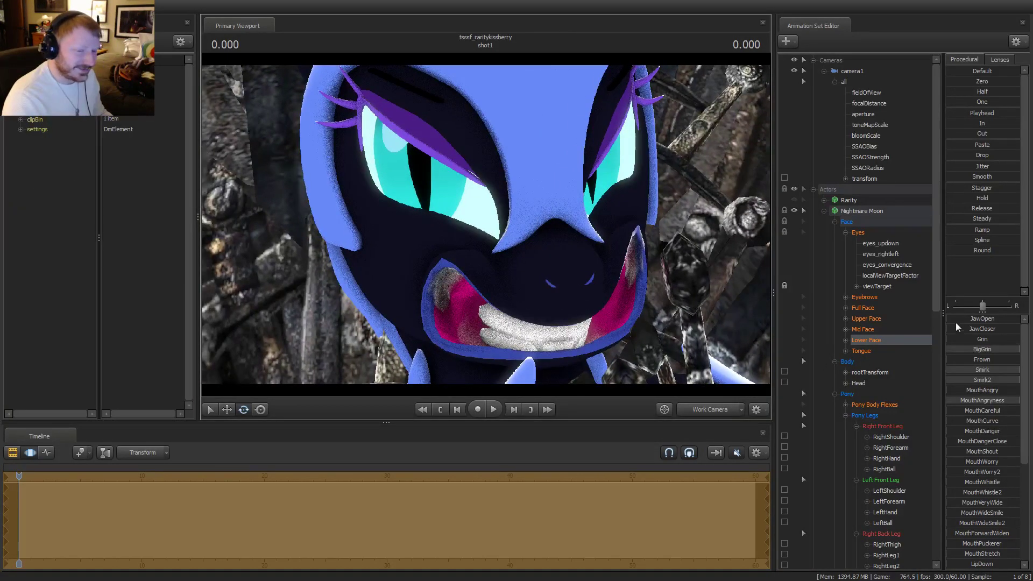
{"action": "left_click_drag", "start_coordinate": [956, 323], "coordinate": [962, 323]}
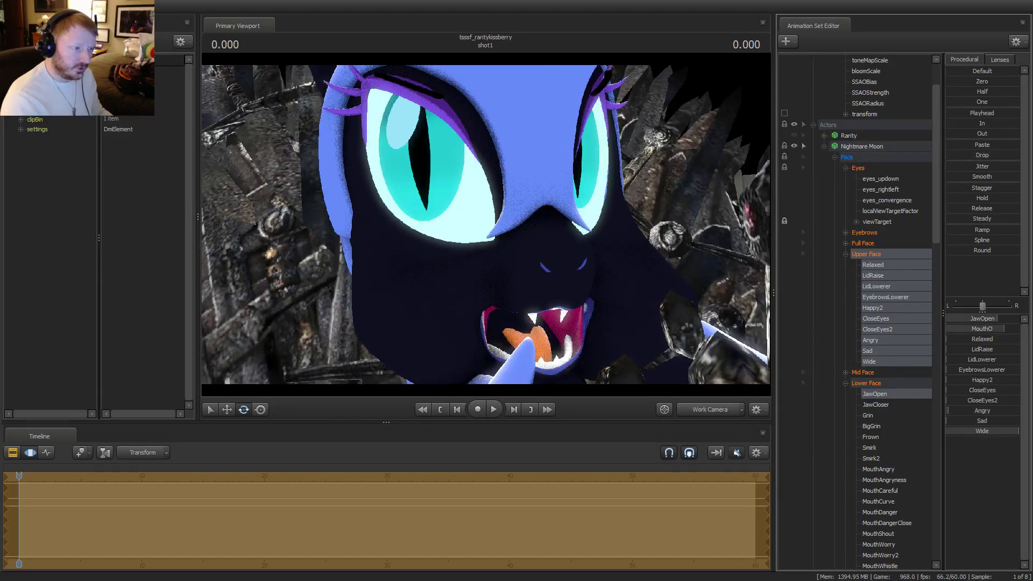
{"action": "left_click_drag", "start_coordinate": [969, 155], "coordinate": [993, 155]}
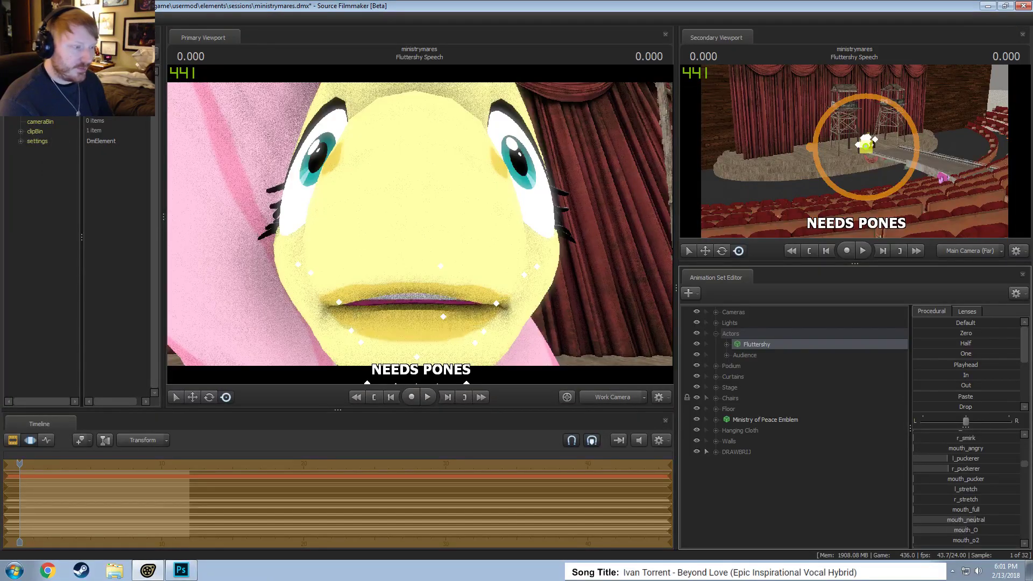
Step: Lower Fluttershy's mouth_O and eyes_convergence controls to their minimum
{"action": "left_click_drag", "start_coordinate": [967, 530], "coordinate": [914, 530]}
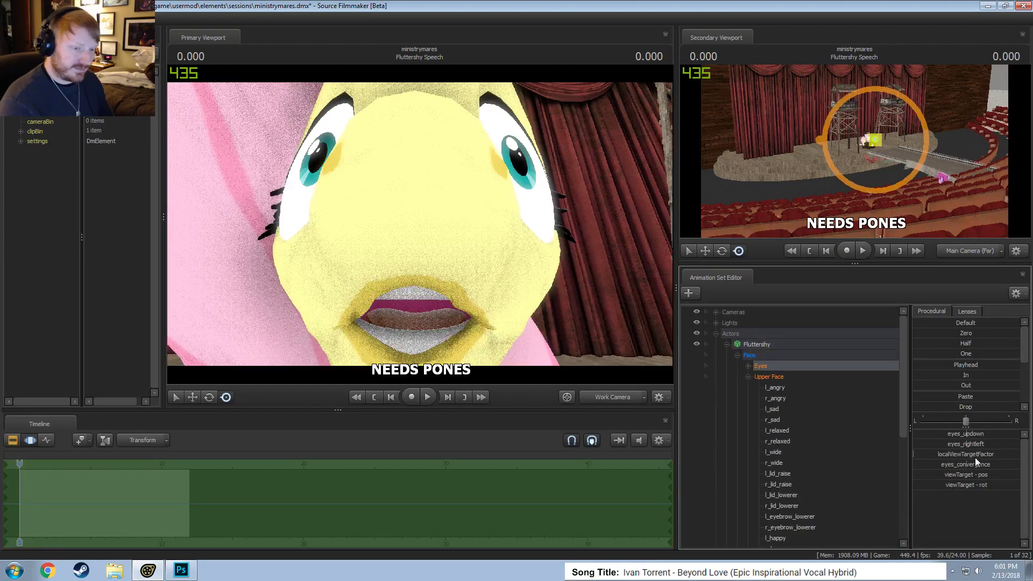
{"action": "left_click_drag", "start_coordinate": [978, 466], "coordinate": [916, 466]}
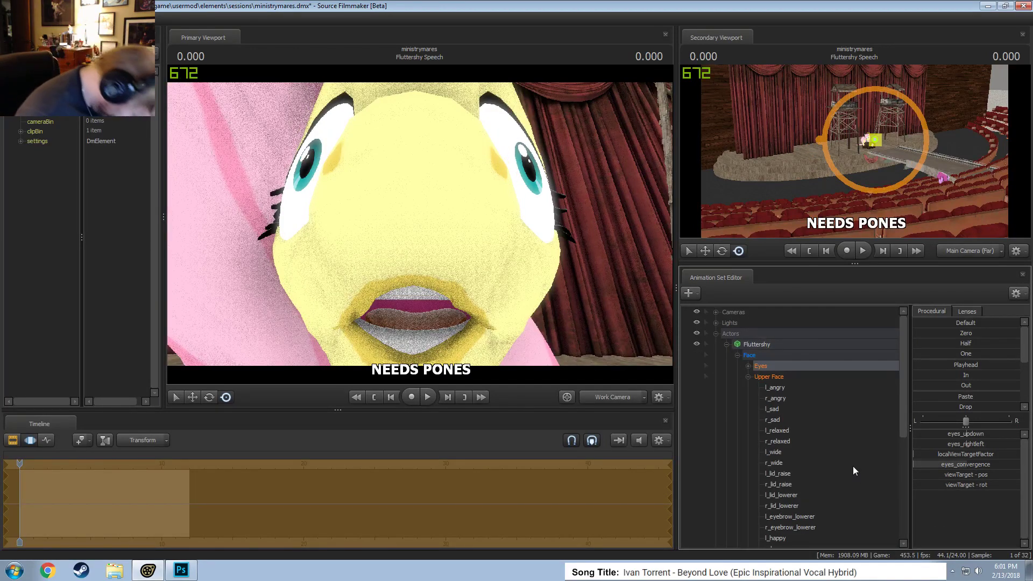
Step: Select Fluttershy's Lower Face control group to work on her mouth shape
{"action": "scroll", "coordinate": [822, 473], "scroll_direction": "down", "scroll_amount": 4}
{"action": "left_click", "coordinate": [821, 463]}
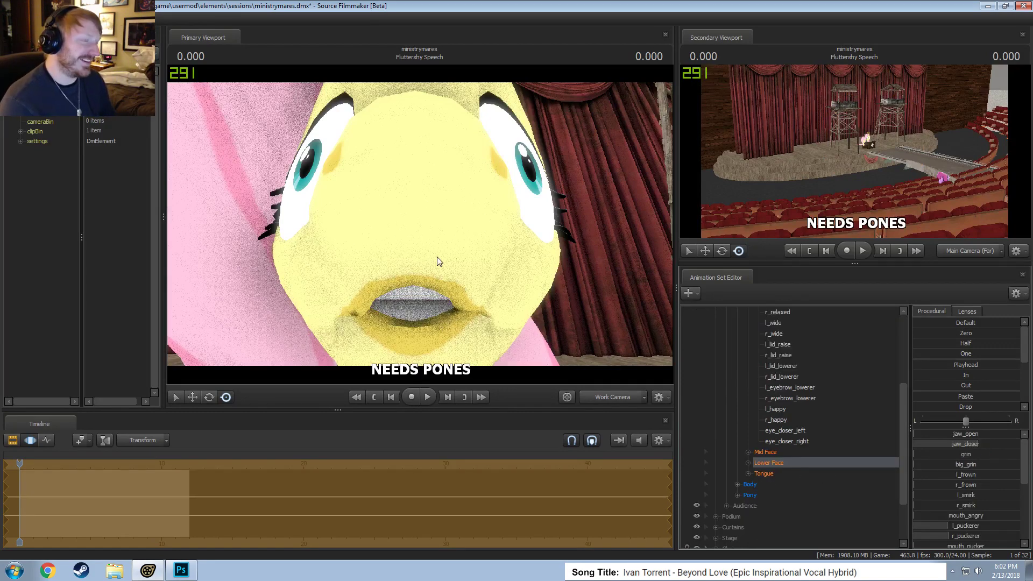
{"action": "mouse_move", "coordinate": [483, 251]}
{"action": "left_mouse_down"}
{"action": "mouse_move", "coordinate": [479, 220]}
{"action": "mouse_move", "coordinate": [482, 272]}
{"action": "mouse_move", "coordinate": [477, 248]}
{"action": "left_mouse_up"}
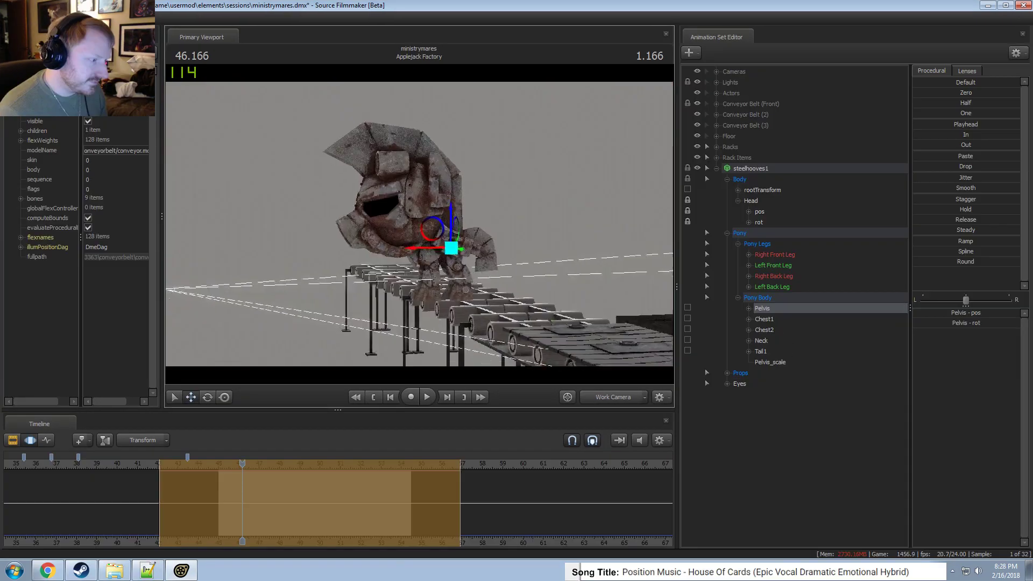
Step: Review the steelhooves1 head animation in the Applejack Factory shot and stop its playback
{"action": "mouse_move", "coordinate": [420, 223]}
{"action": "left_mouse_down"}
{"action": "mouse_move", "coordinate": [409, 223]}
{"action": "mouse_move", "coordinate": [420, 223]}
{"action": "left_mouse_up"}
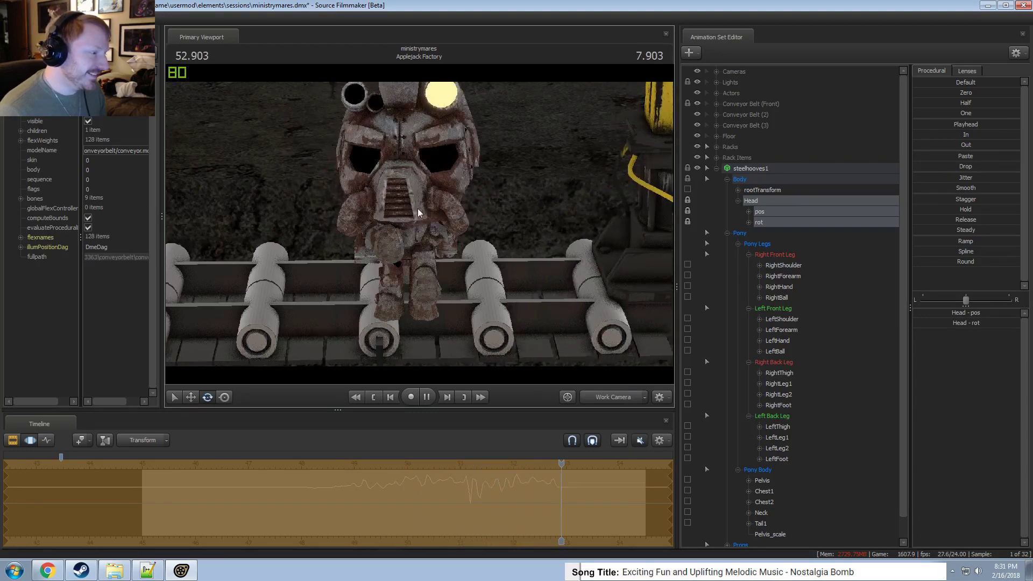
{"action": "key", "text": "space"}
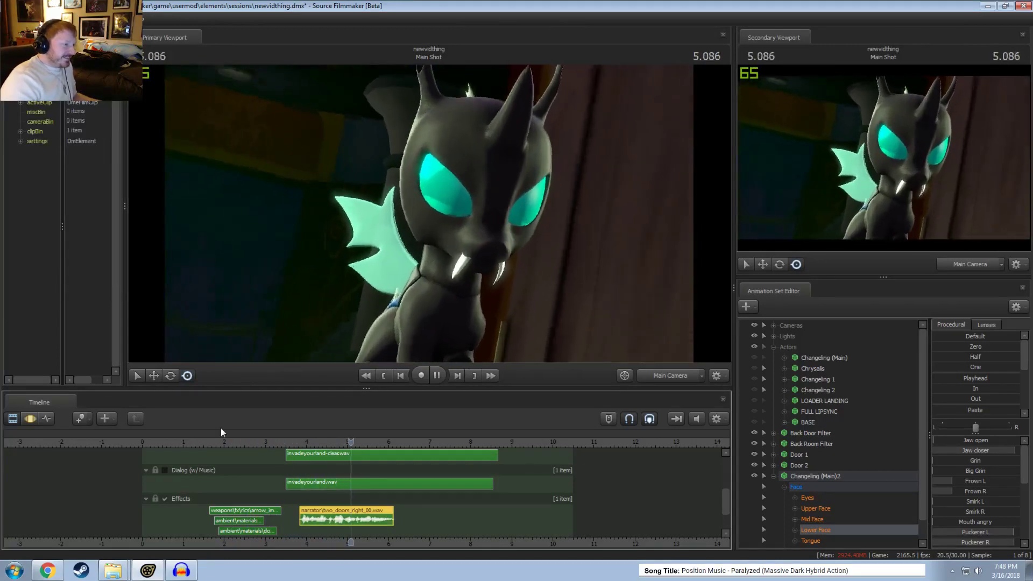
Step: Play Main Shot through the end of the two_doors_right_00.wav clip and stop there
{"action": "key", "text": "space"}
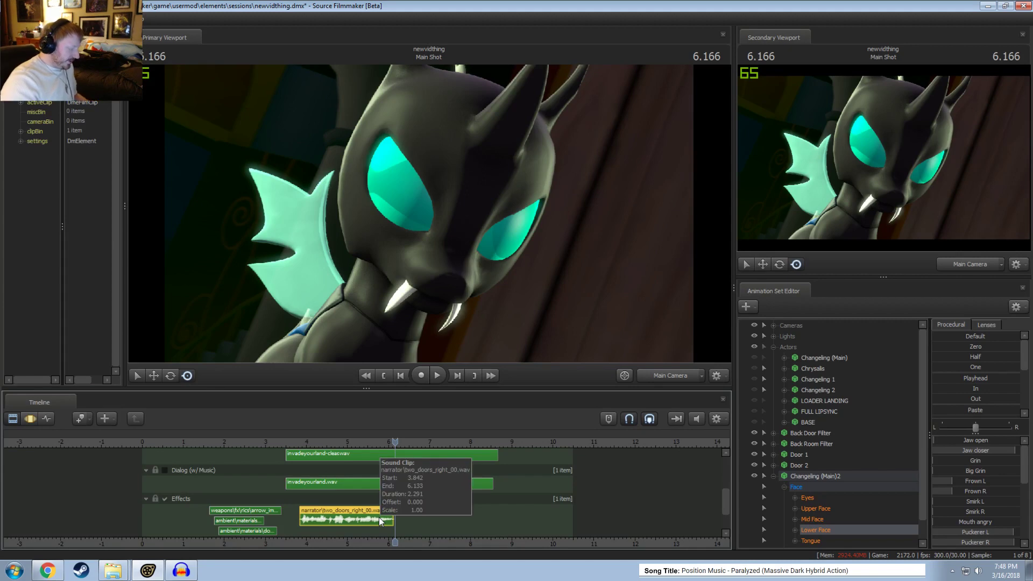
{"action": "key", "text": "j"}
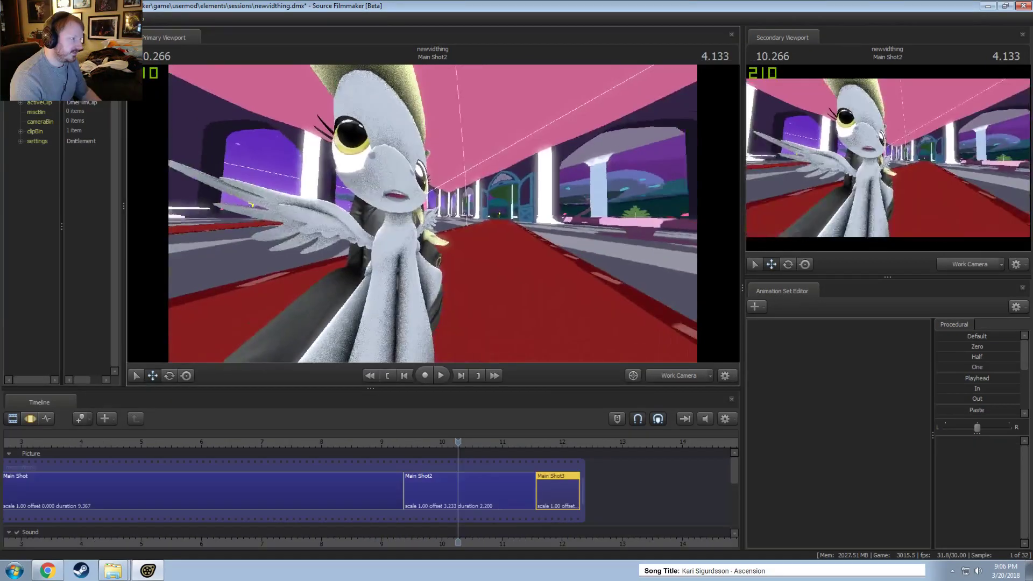
Step: Tilt and reposition the work camera around the grey winged pony in Main Shot2
{"action": "mouse_move", "coordinate": [433, 213]}
{"action": "right_mouse_down", "text": "shift"}
{"action": "mouse_move", "coordinate": [473, 213]}
{"action": "mouse_move", "coordinate": [435, 214]}
{"action": "right_mouse_up", "text": "shift"}
{"action": "key", "text": "r"}
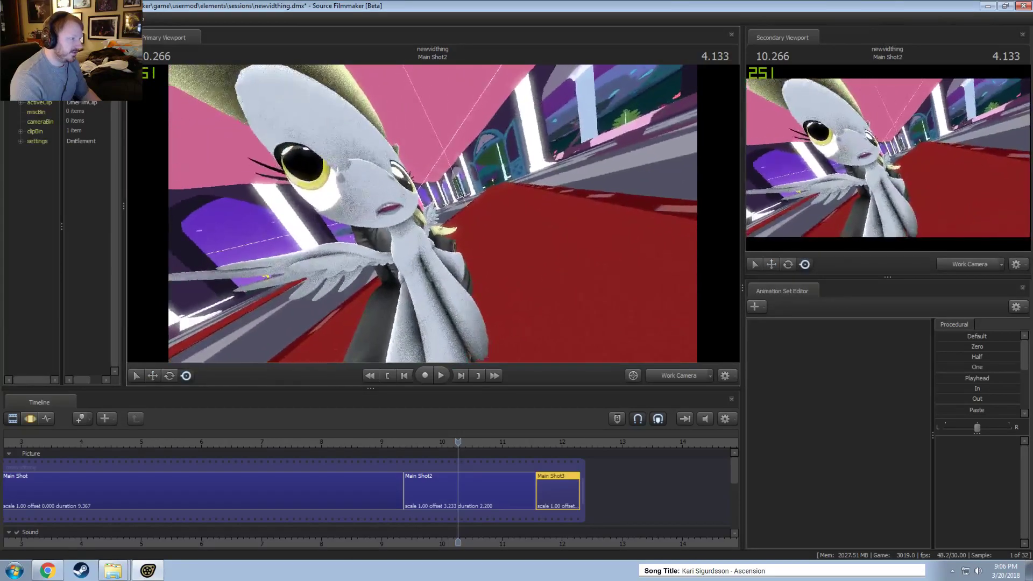
{"action": "key", "text": "w"}
{"action": "left_click_drag", "start_coordinate": [415, 199], "coordinate": [416, 199]}
{"action": "key", "text": "s"}
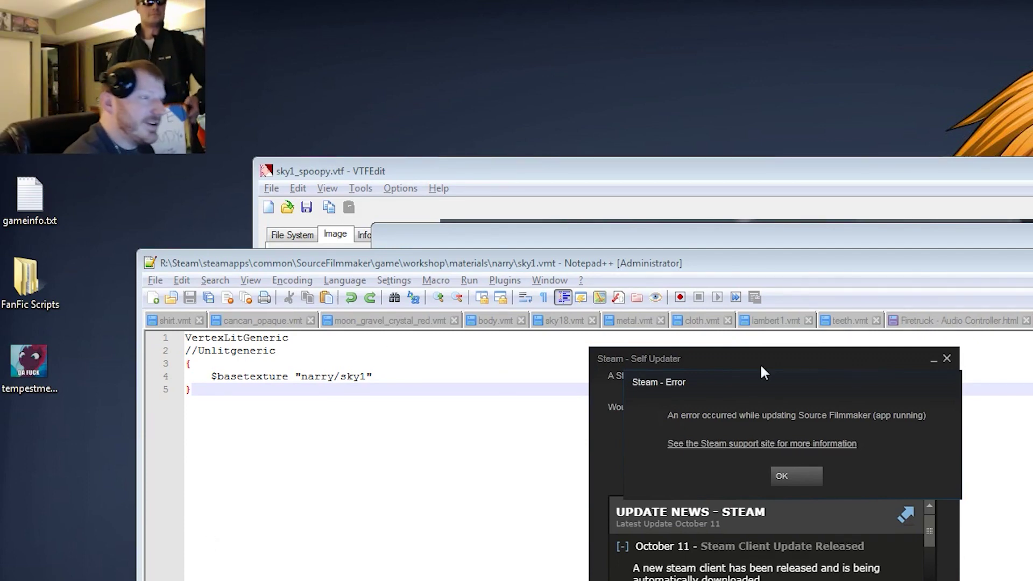
Step: Dismiss the Steam update error, close the Self Updater without restarting, and bring the narry materials folder into view
{"action": "left_click", "coordinate": [797, 476]}
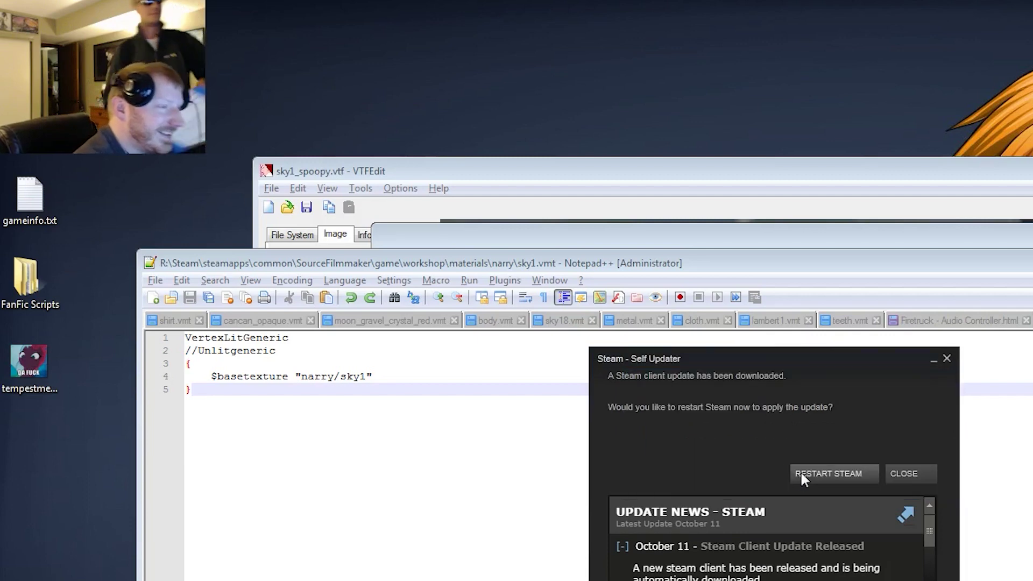
{"action": "left_click", "coordinate": [947, 359]}
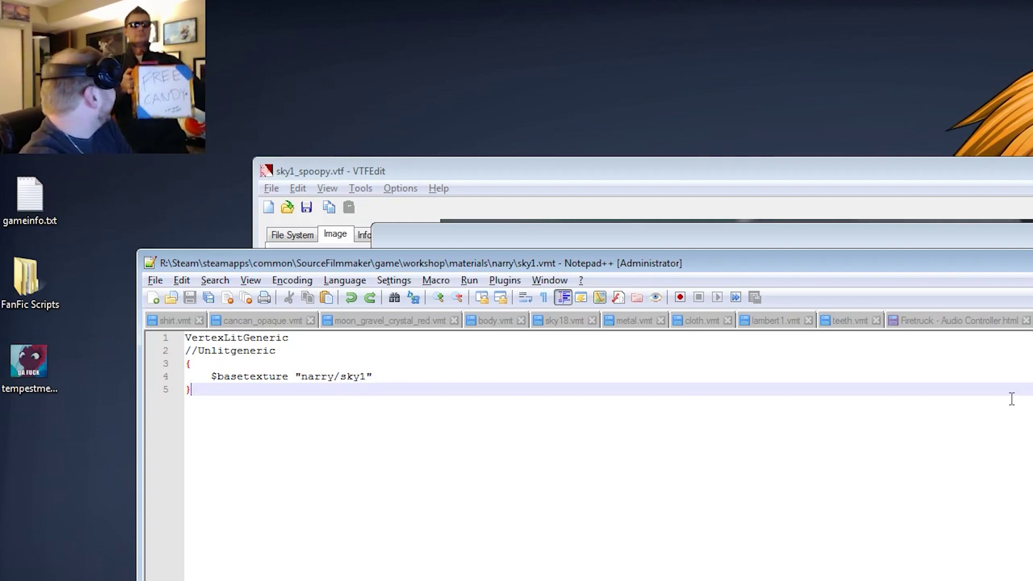
{"action": "left_click", "coordinate": [725, 171]}
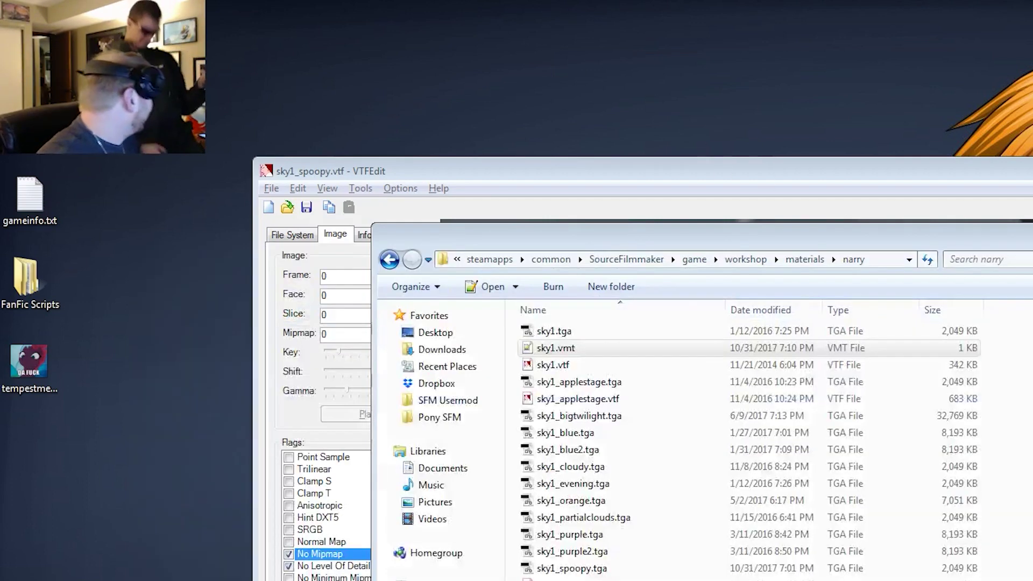